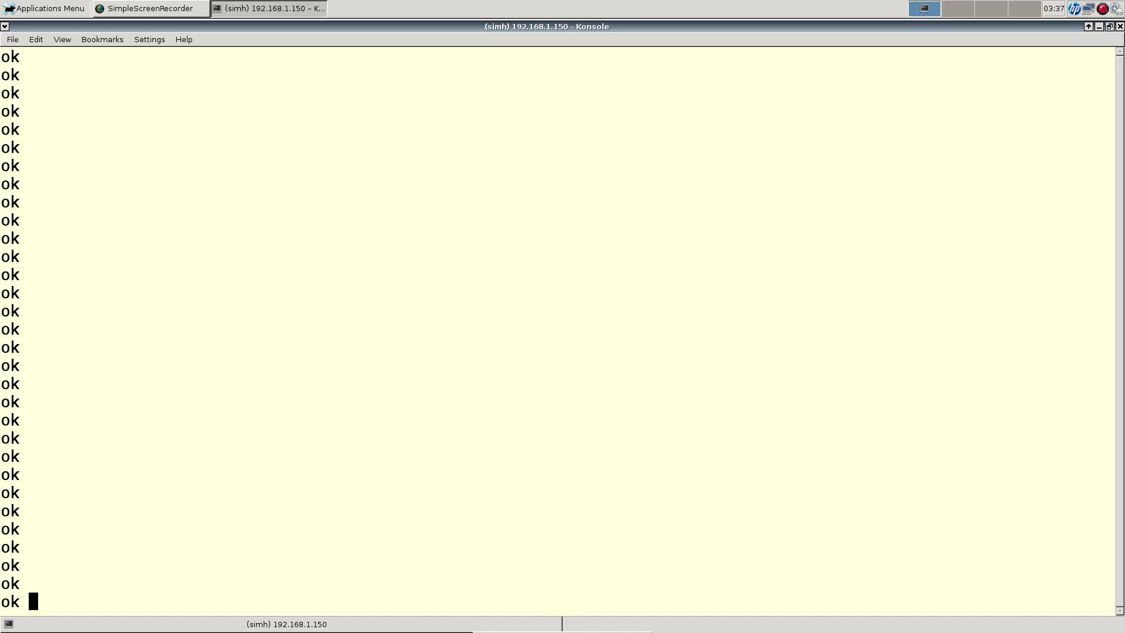
Run banner at the ok prompt to show the SPARCstation 10 identity and invalid IDPROM
type("banner")
key("Return")
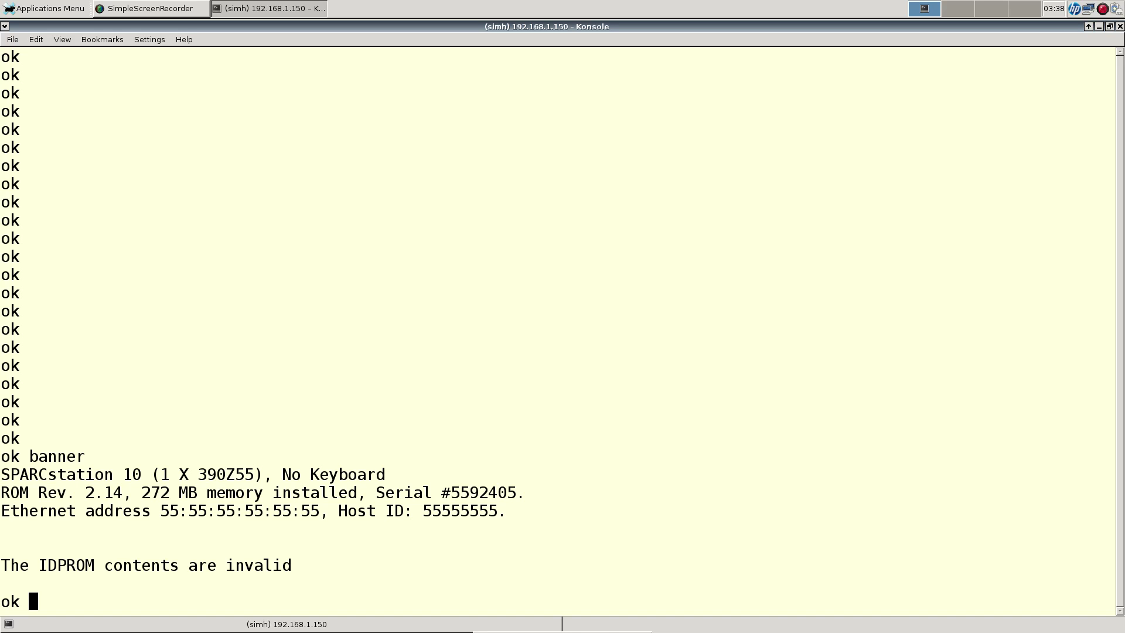
Write 01, 72, 08, 00 and 20 into IDPROM offsets 0–4 using mkp
type("01 0 mkp")
key("Return")
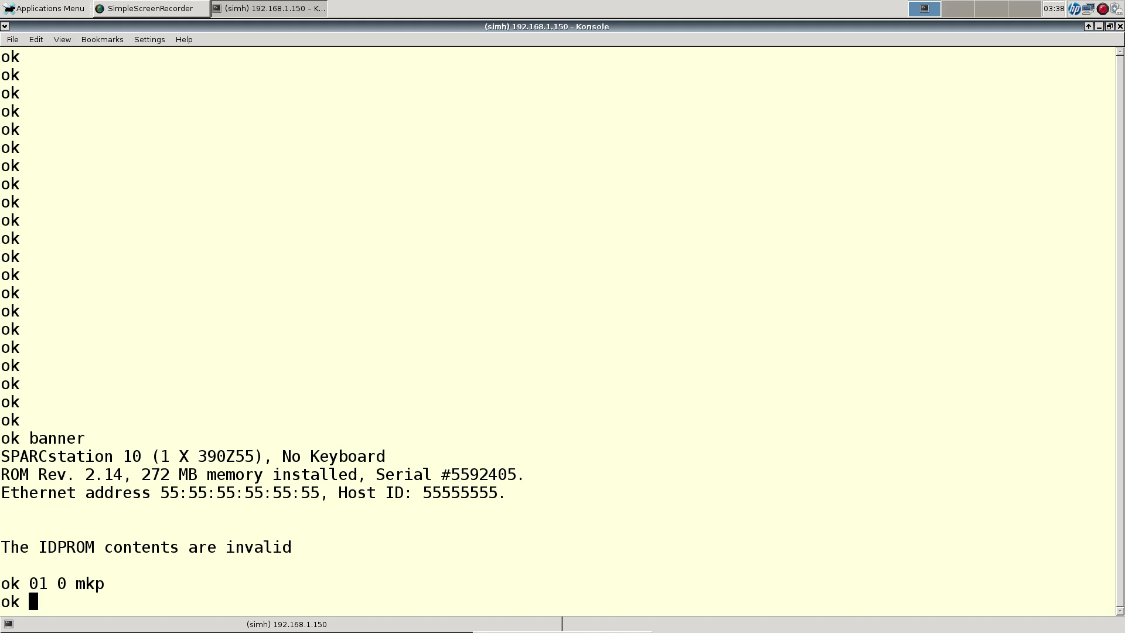
type("72 1 mkp")
key("Return")
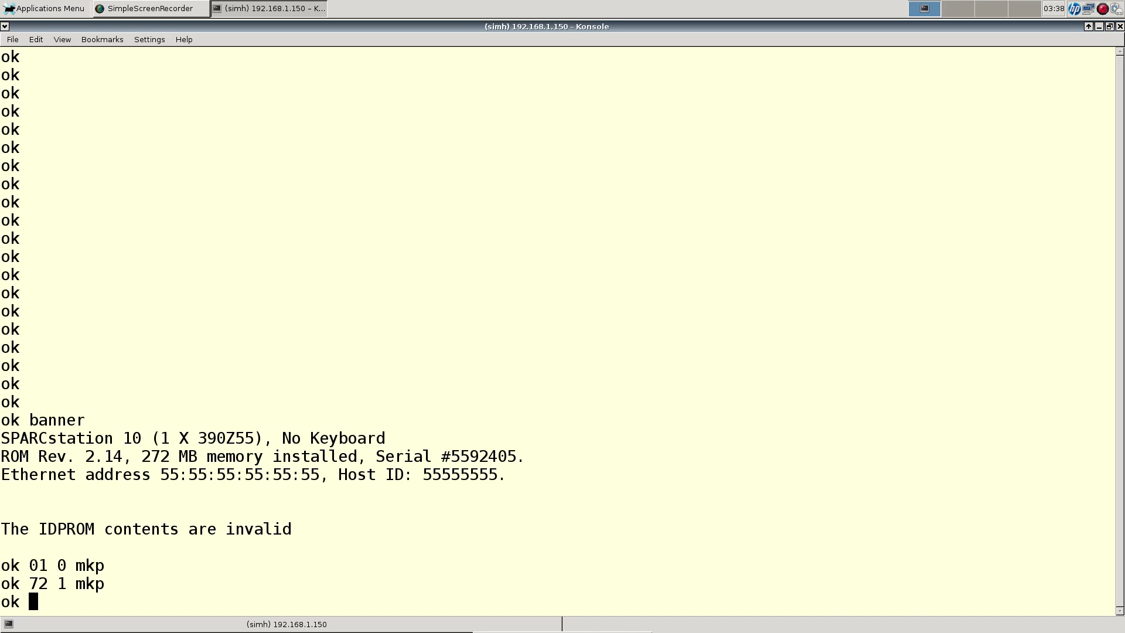
type("08 2 mkp")
key("Return")
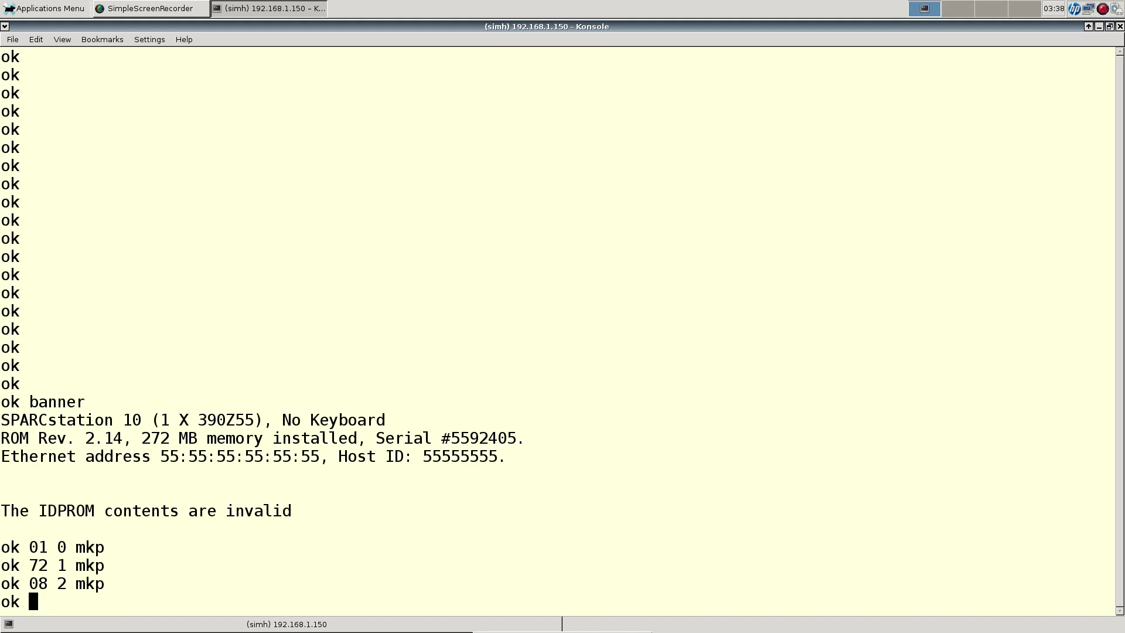
type("00 3 mkp")
key("Return")
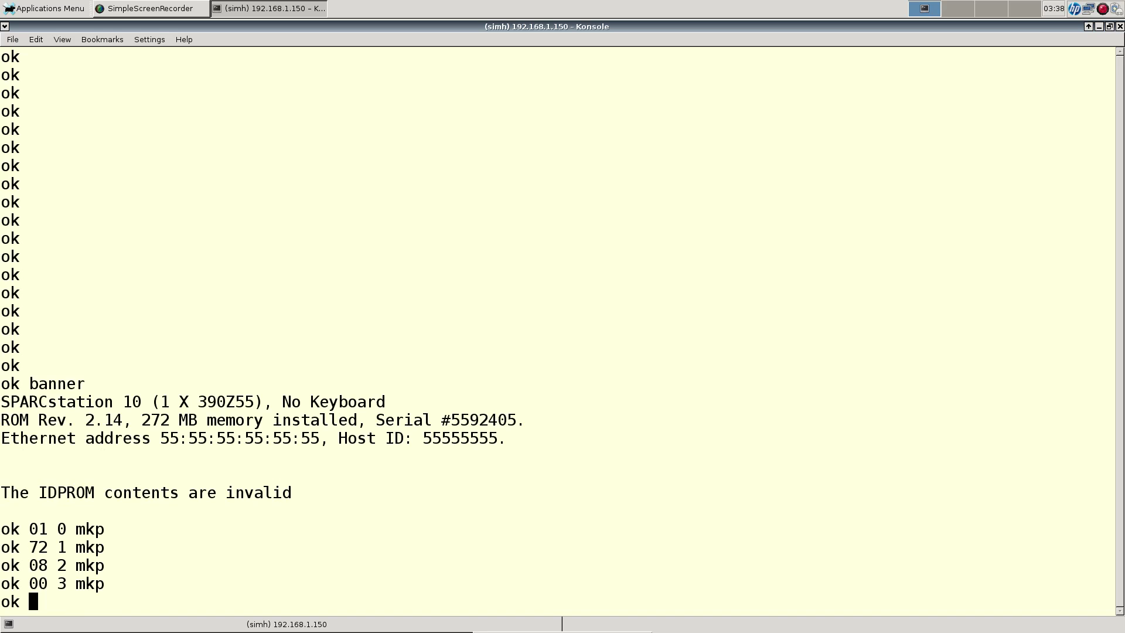
type("20")
type("4 mkp")
key("Return")
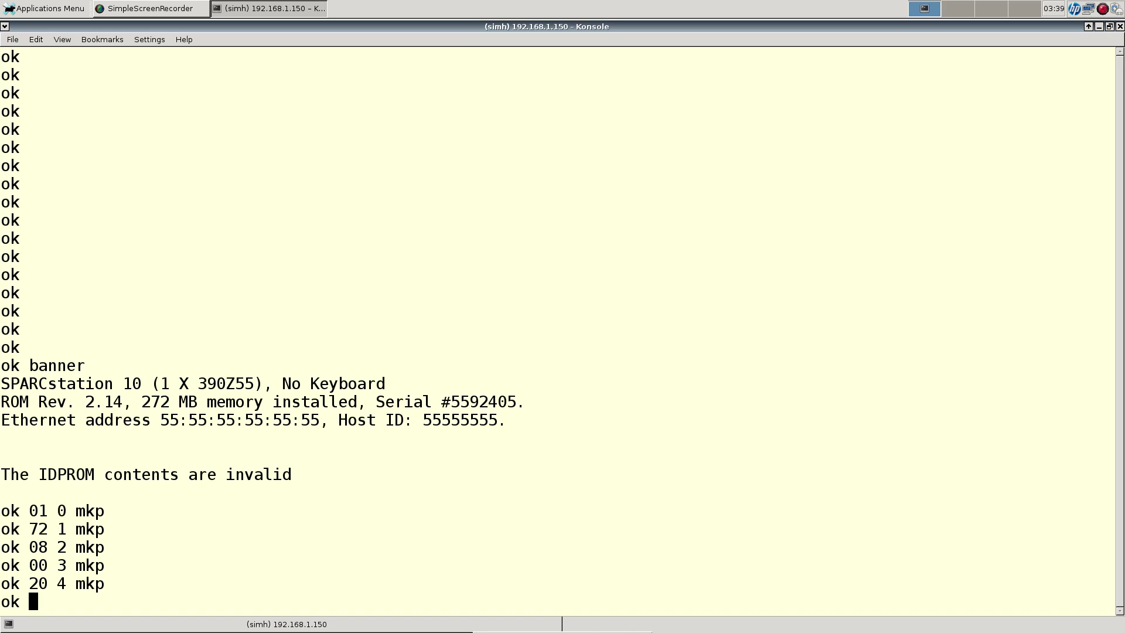
Write fe, c0 and ba into IDPROM offsets 5–7, retrying byte 6 after a 'co' typo
type("fe 5 mkp")
key("Return")
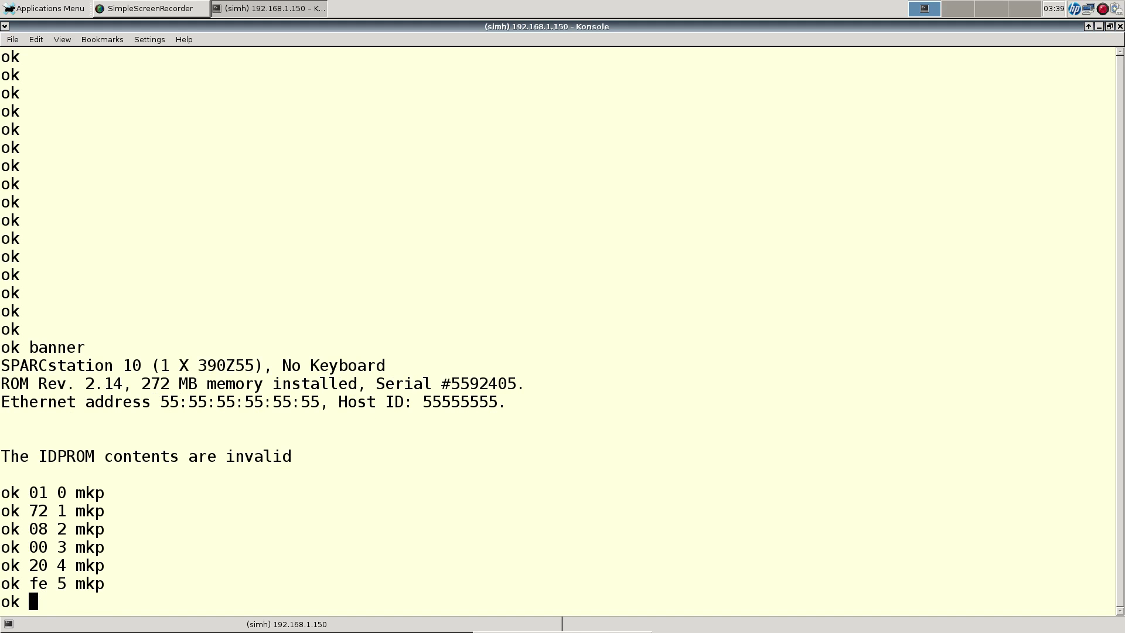
type("co 6 mkp")
key("Return")
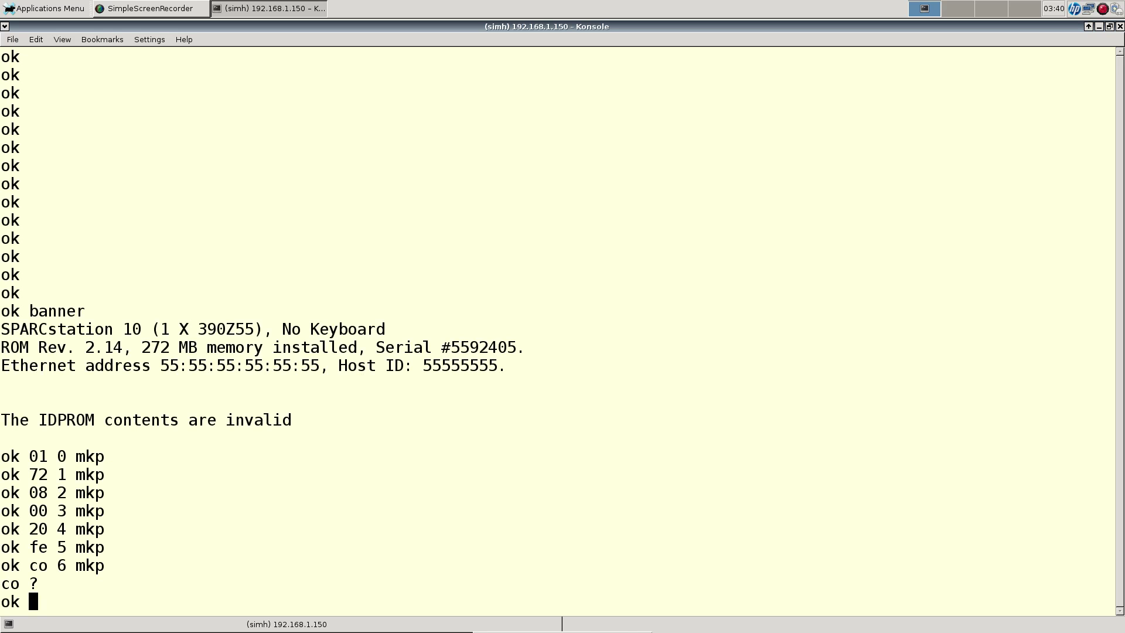
type("c0 6 mkp")
key("Return")
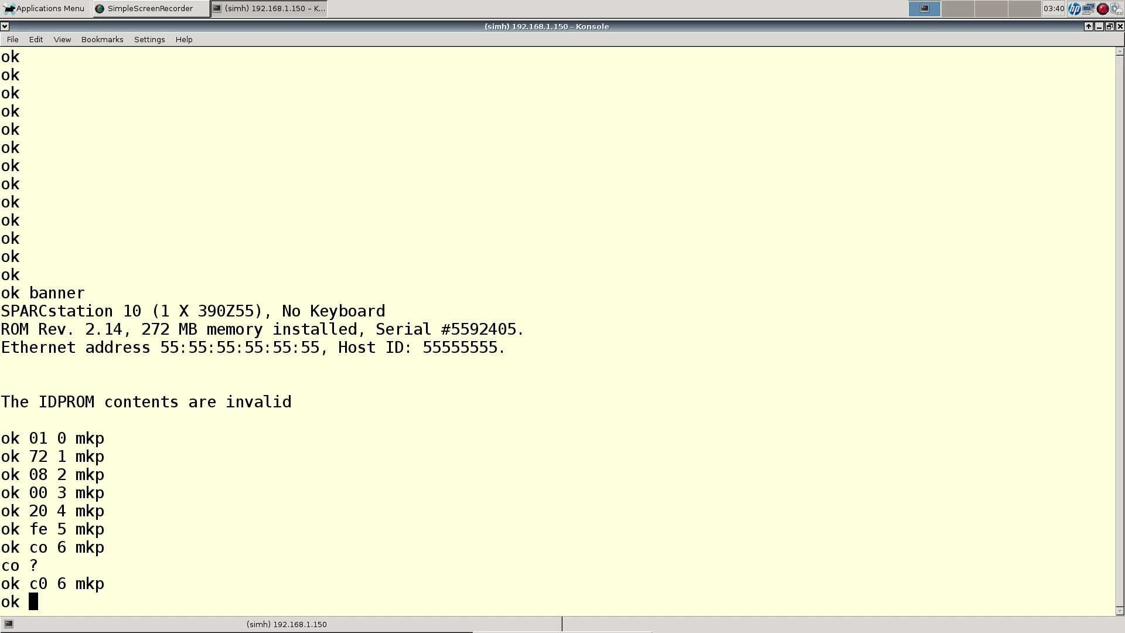
type("ba 7 mkp")
key("Return")
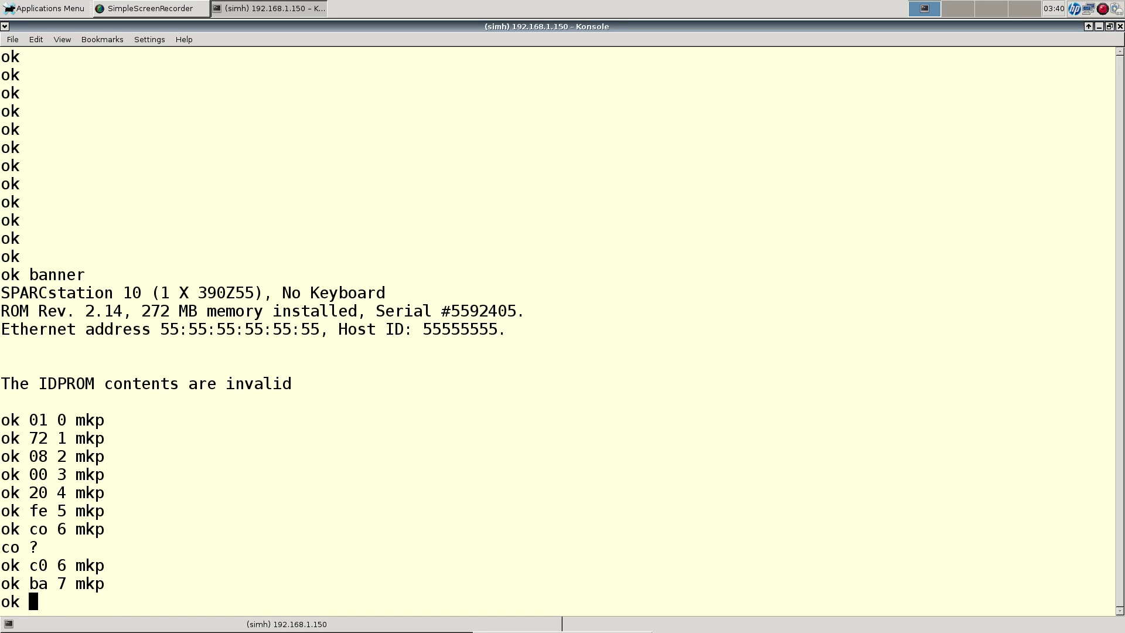
Zero IDPROM offsets 8, 9, a and b with mkp
type("0 8 mkp")
key("Return")
type("0 9 mkp")
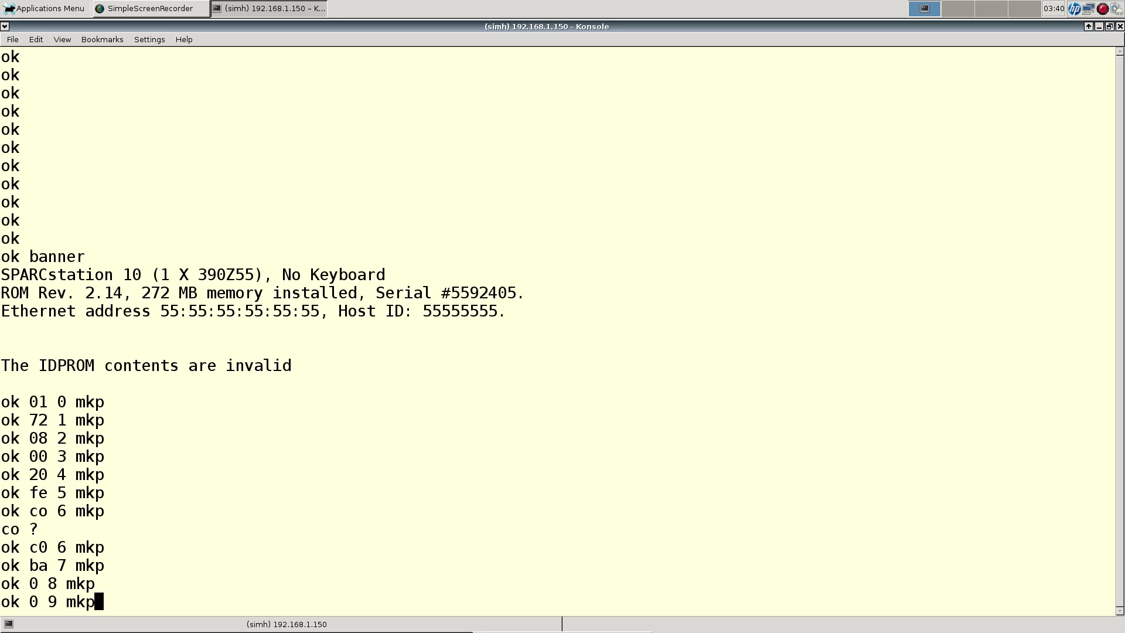
key("Return")
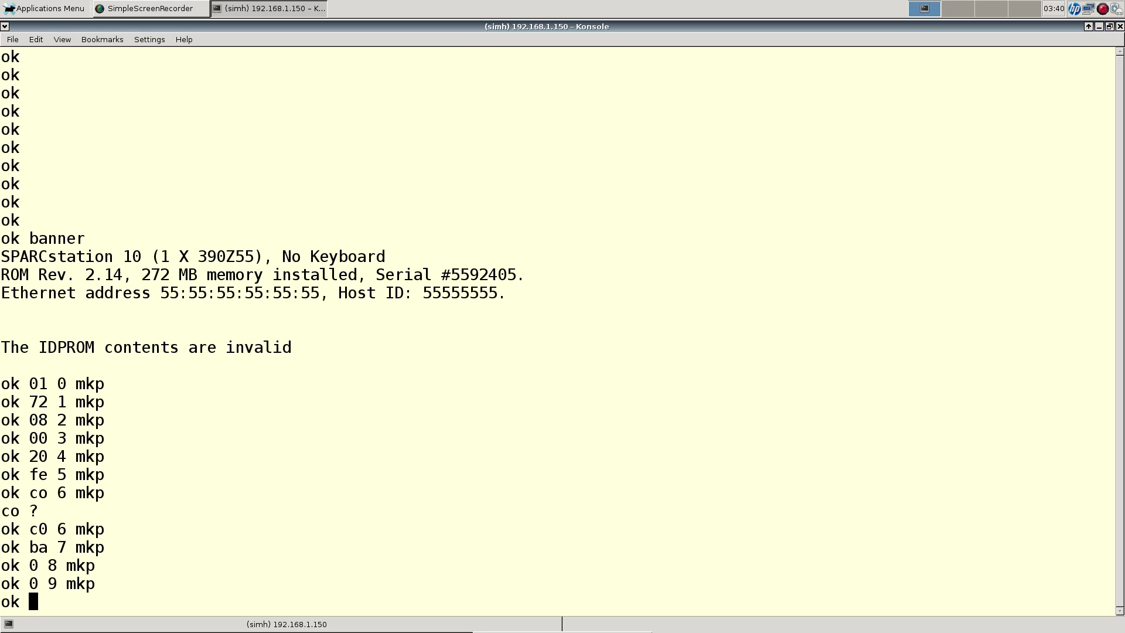
type("0 a mkp")
key("Return")
type("0")
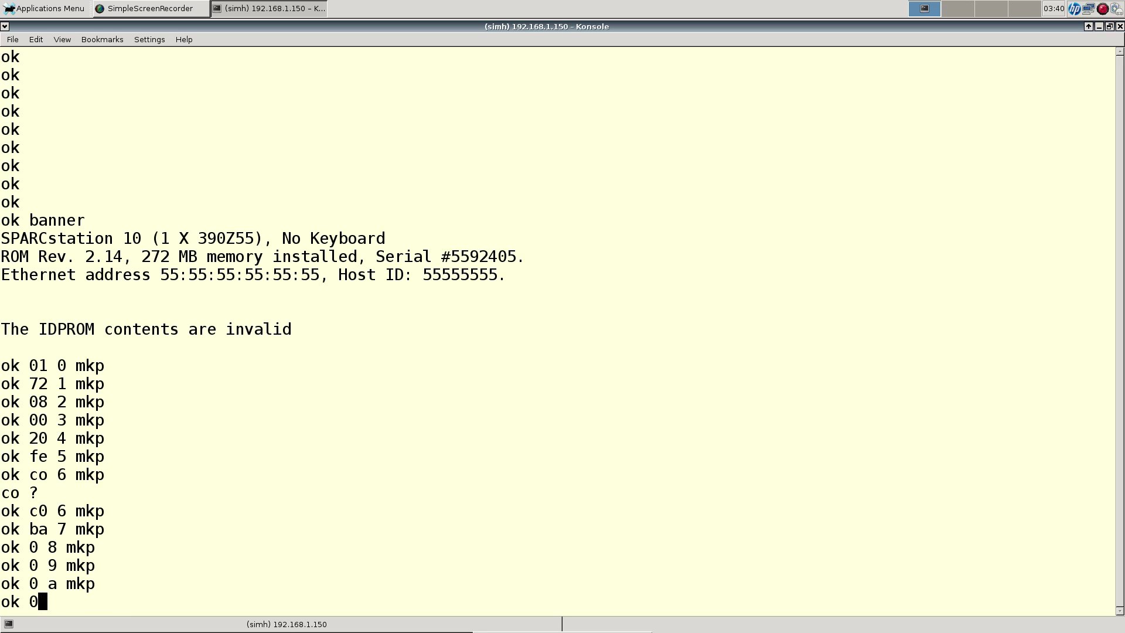
type(" b mkp")
key("Return")
Store fe, c0 and ba in IDPROM offsets c–e, then type the checksum loop command
type("f")
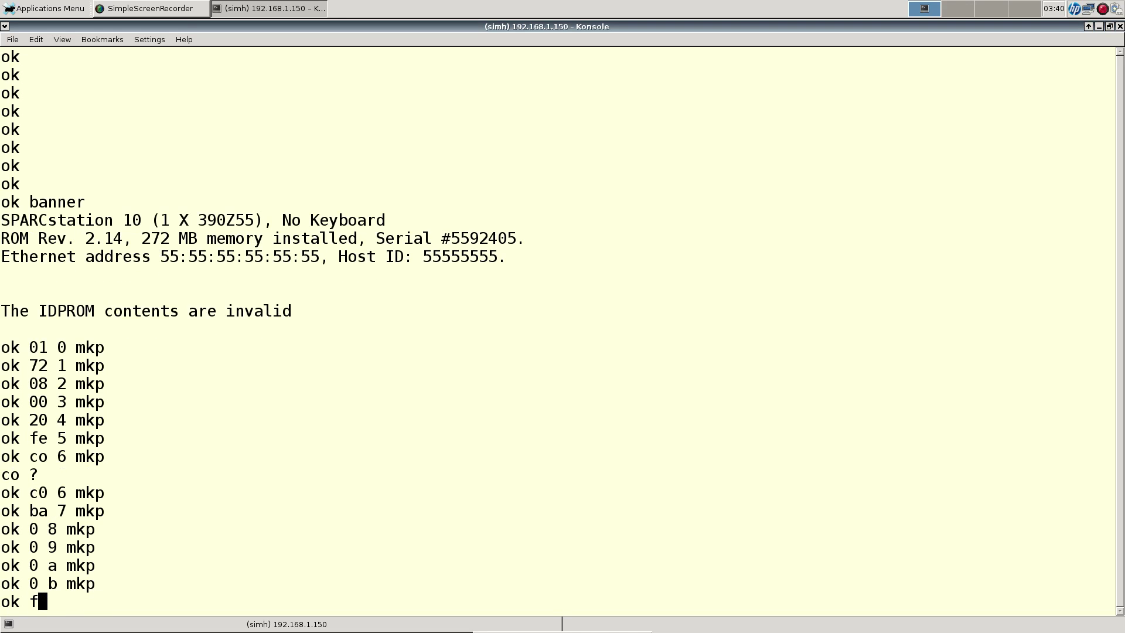
type("e c mkp")
key("Return")
type("c")
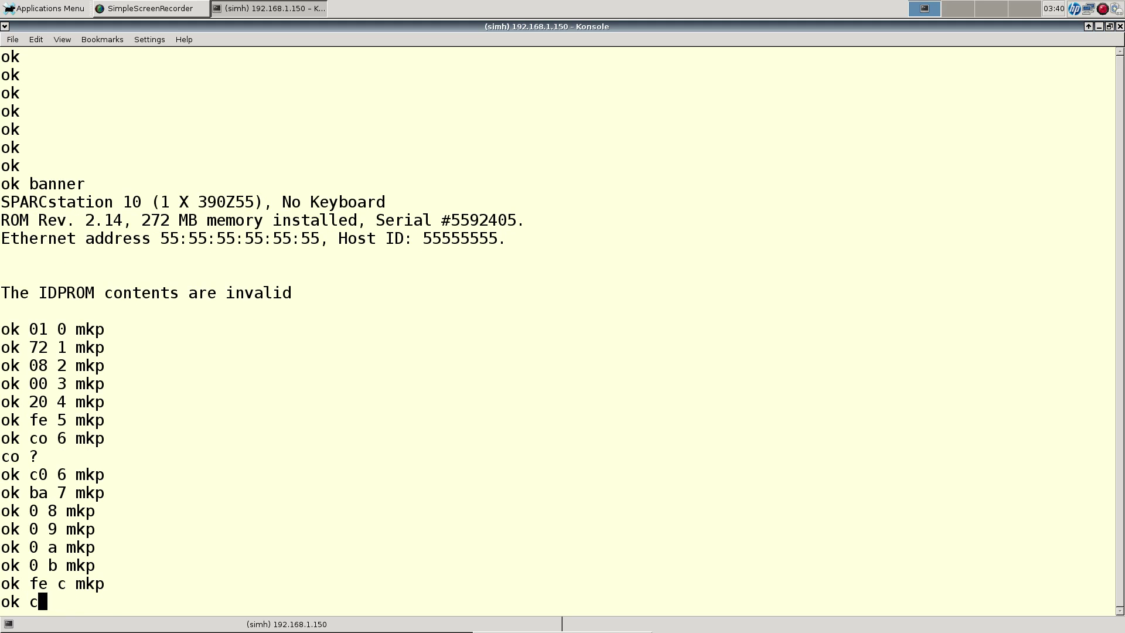
type("0 d mkp")
key("Return")
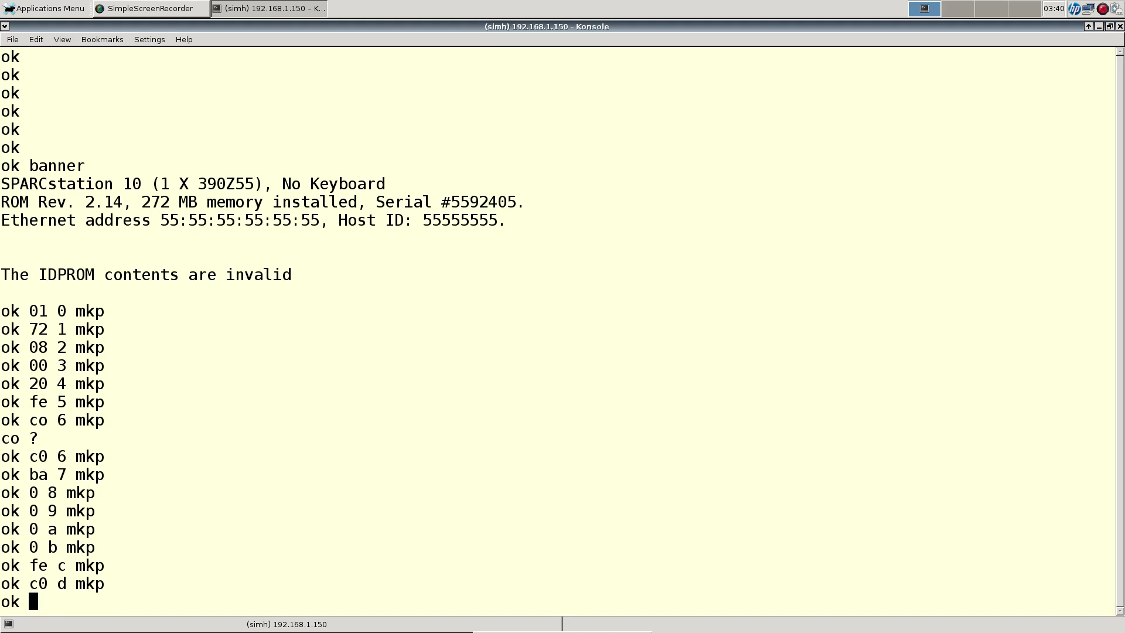
type("ba e mkp")
key("Return")
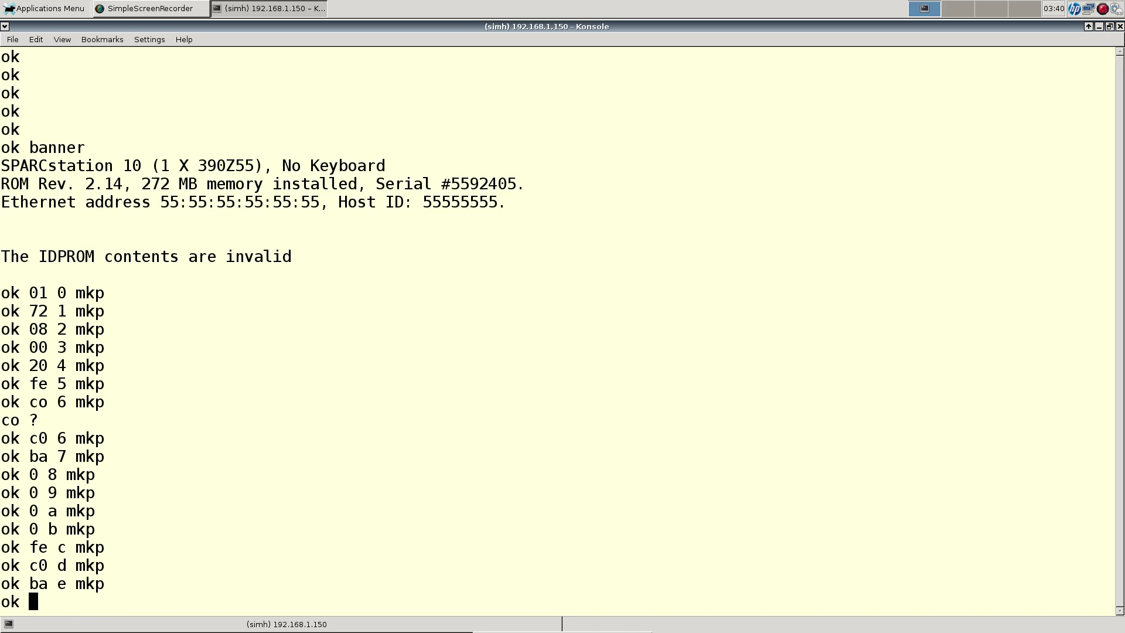
type("0 f 0 do i idpr")
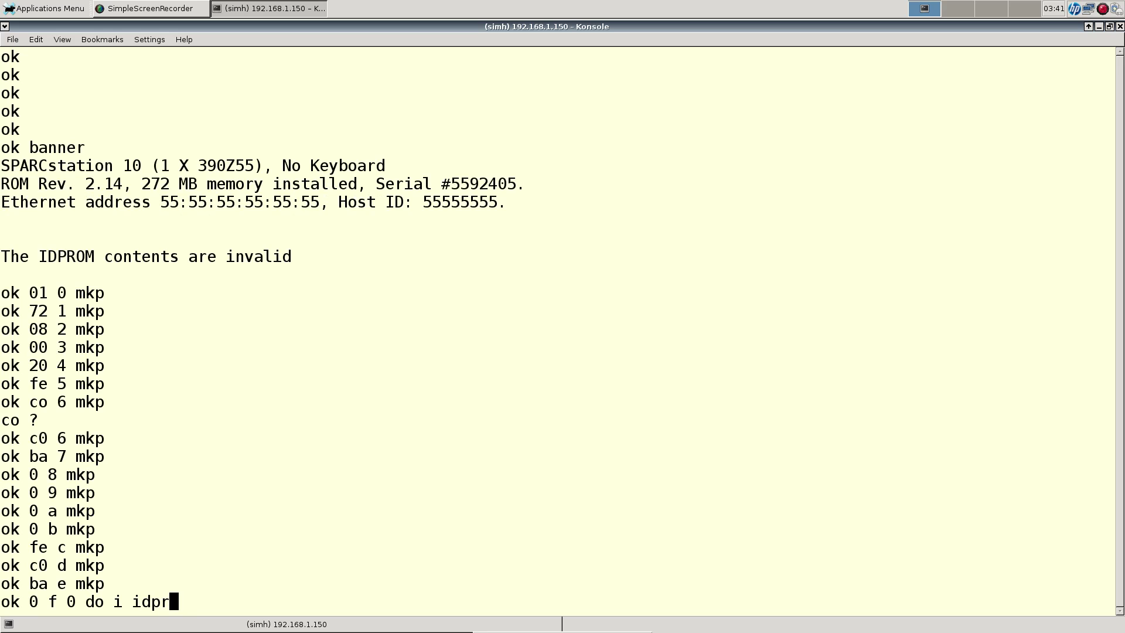
type("om@ xor loop f mkp")
Write the XOR checksum to offset f and verify banner shows 8:0:20:fe:c0:ba, host ID 72fec0ba
key("Return")
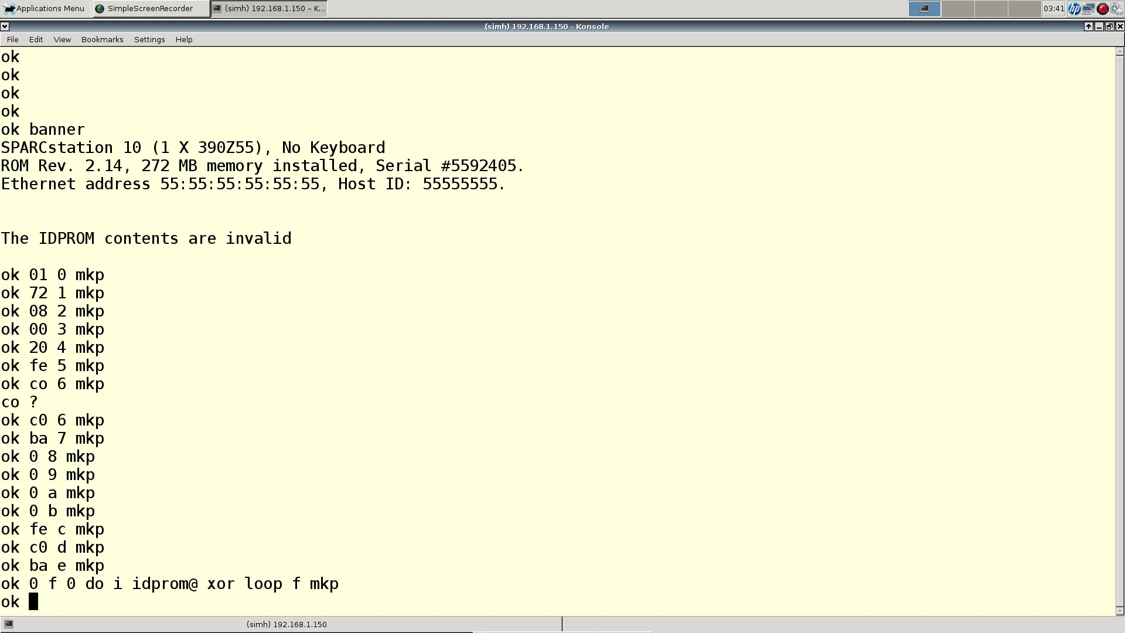
type("banner")
key("Return")
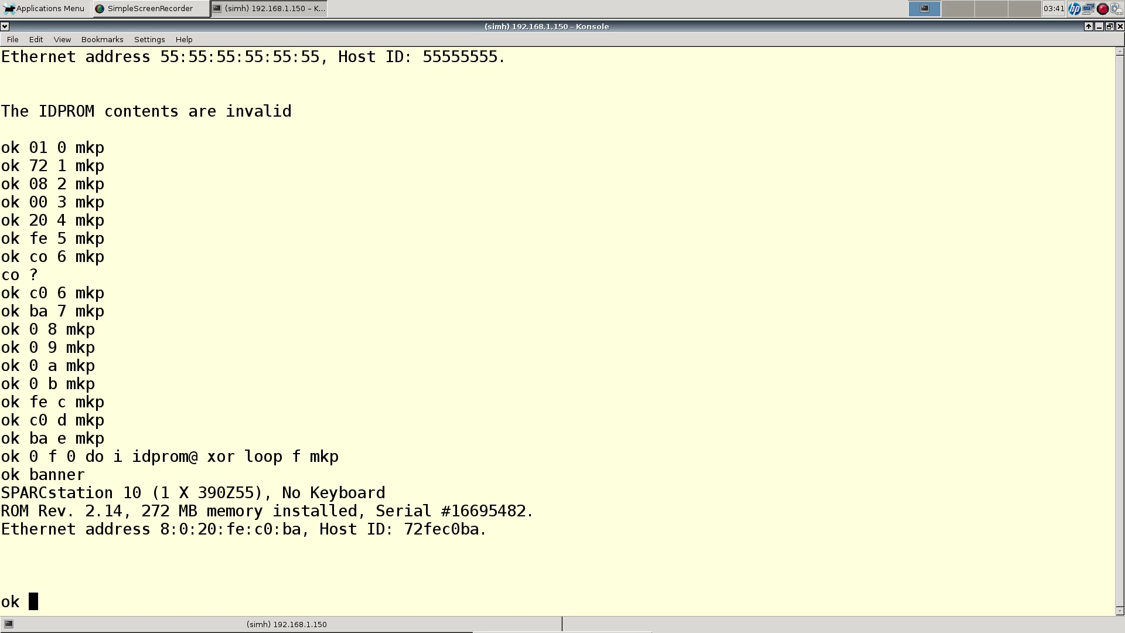
List all boot parameters with printenv after a misspelled auto-boot? query
type("printnev auto-boot?")
key("Return")
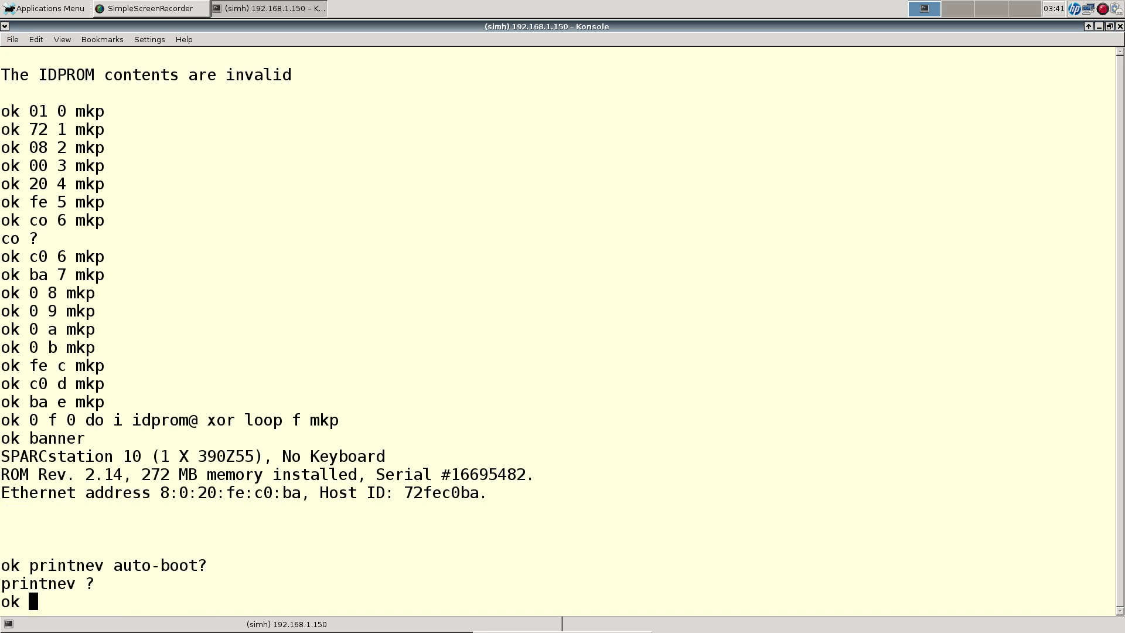
type("printenv")
key("Return")
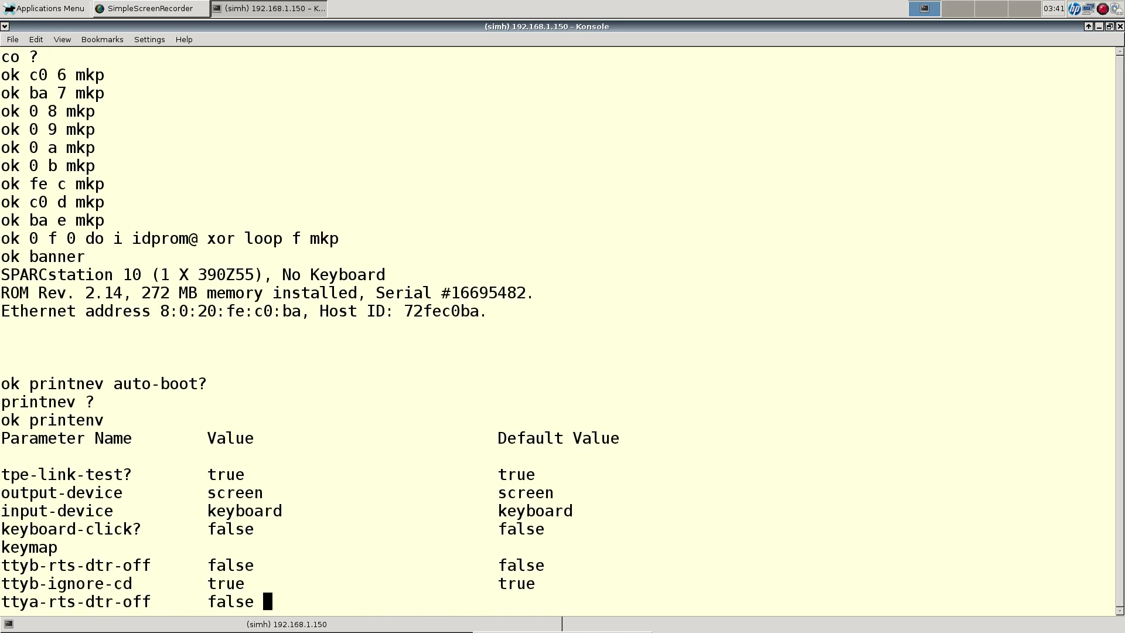
Set auto-boot? to false with setenv
type("q")
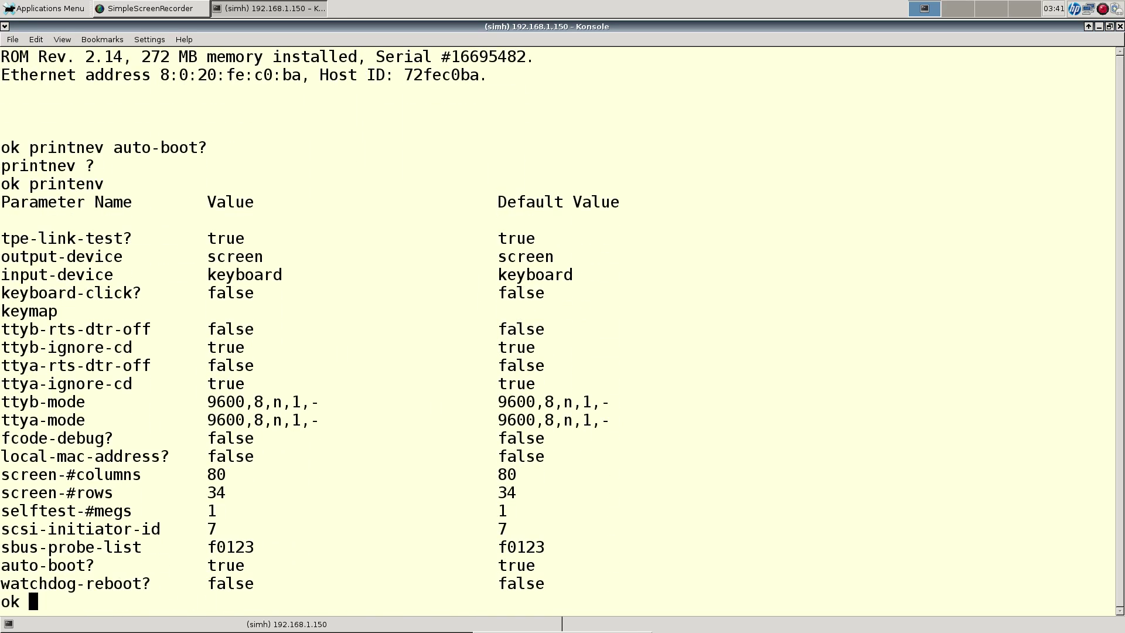
type("setenv auto-u")
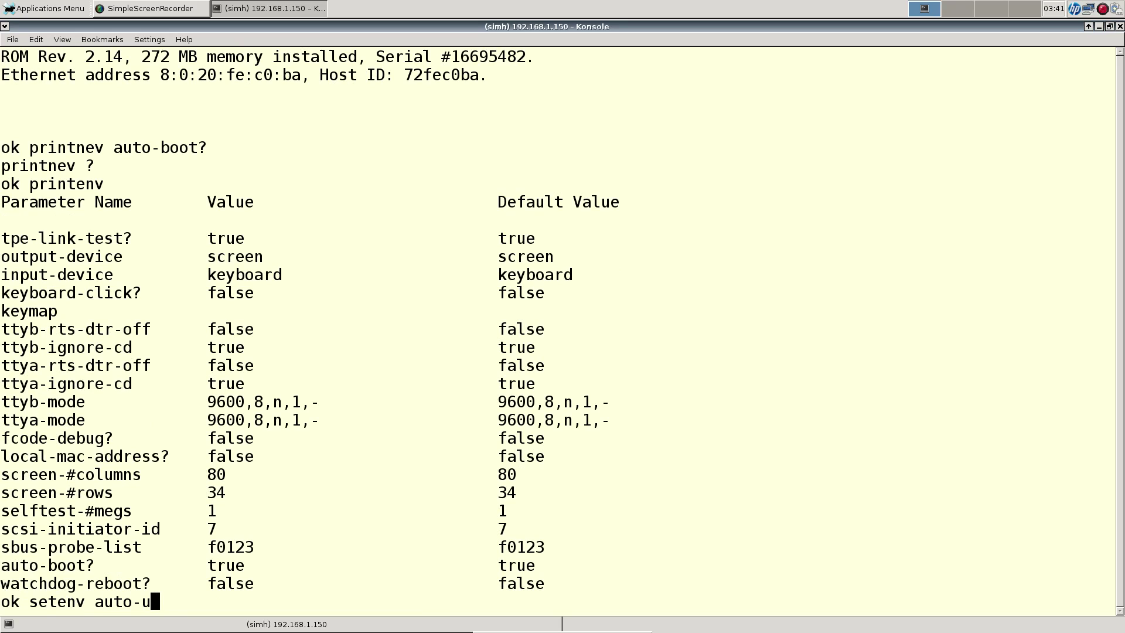
type("bo")
key("BackSpace")
key("BackSpace")
key("BackSpace")
type("boot? false")
key("Return")
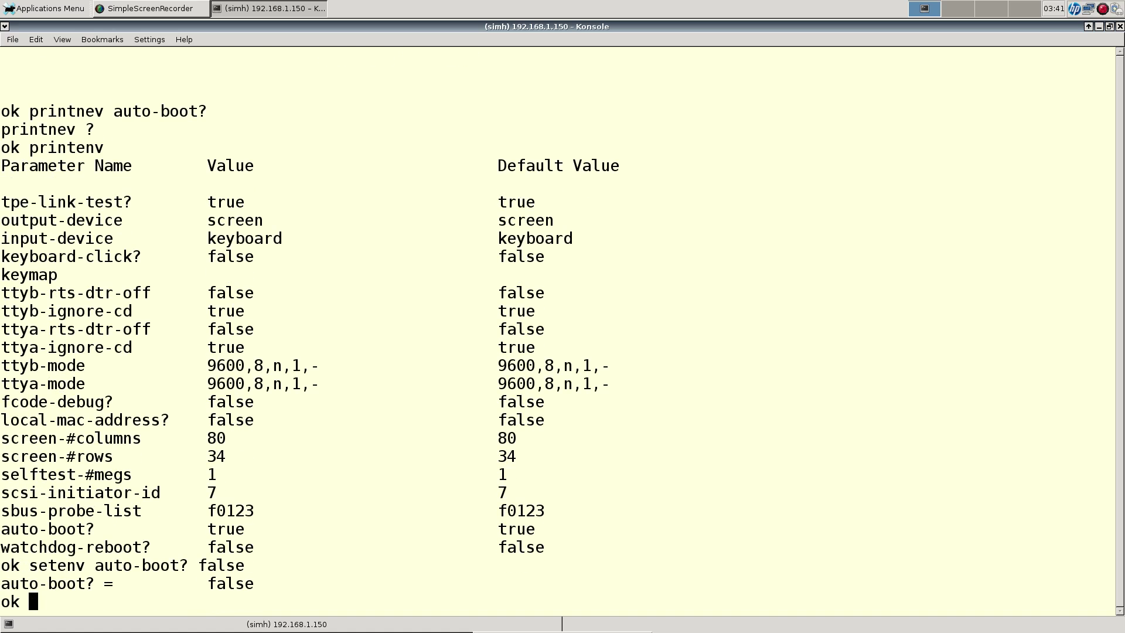
Confirm via printenv that auto-boot? is false (default true), then reset the machine
type("reset")
key("BackSpace")
key("BackSpace")
key("BackSpace")
key("BackSpace")
key("BackSpace")
type("printnev")
key("Return")
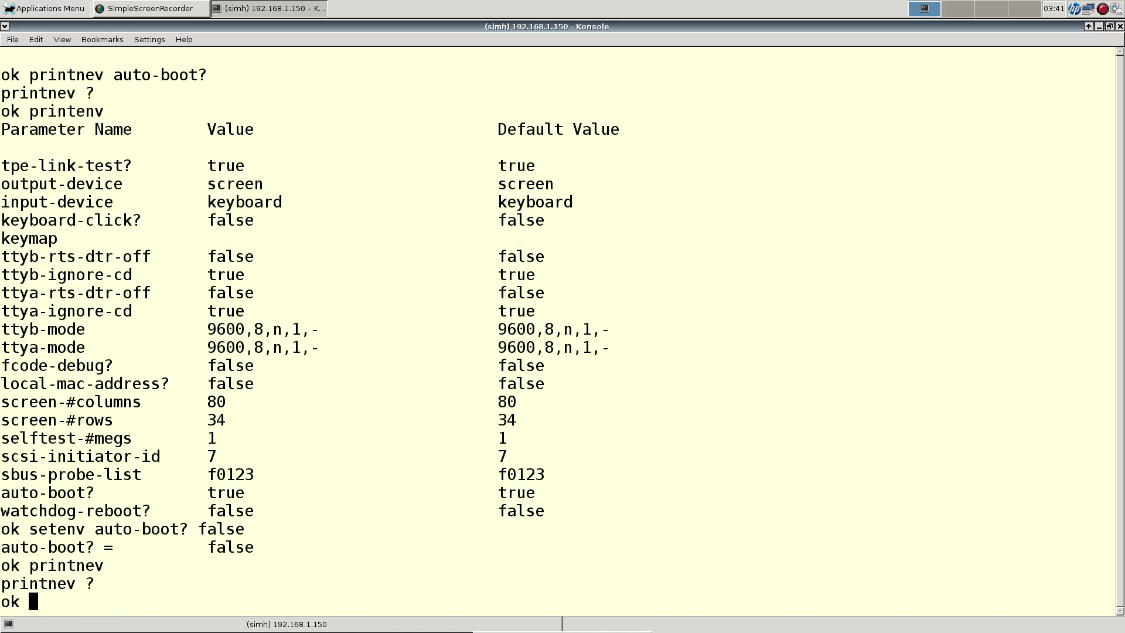
type("printenv")
key("Return")
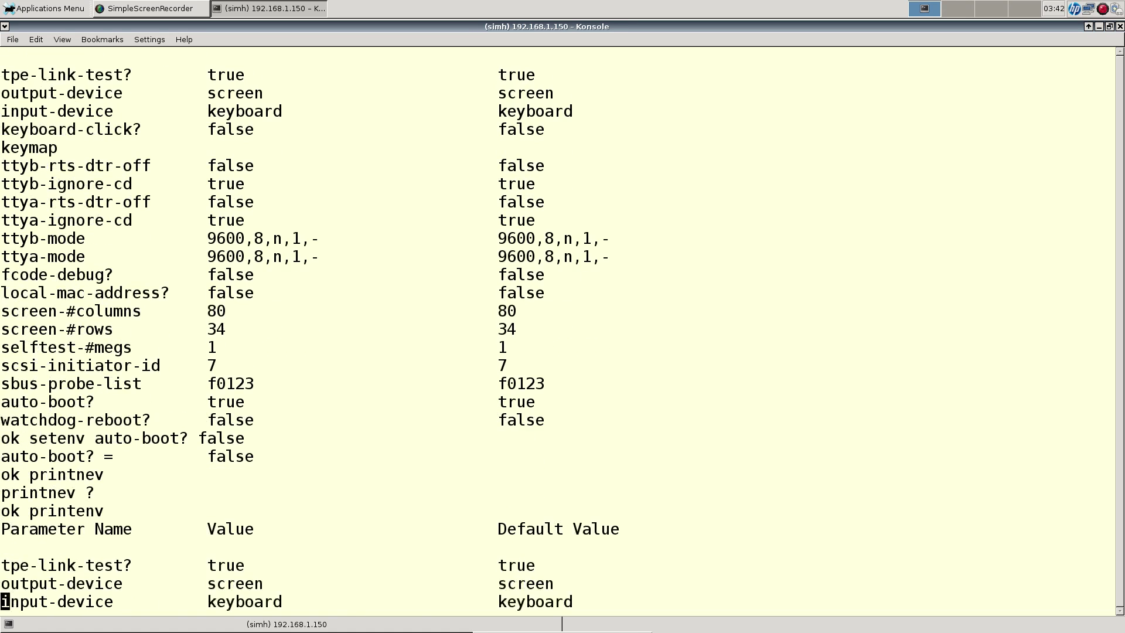
key("space")
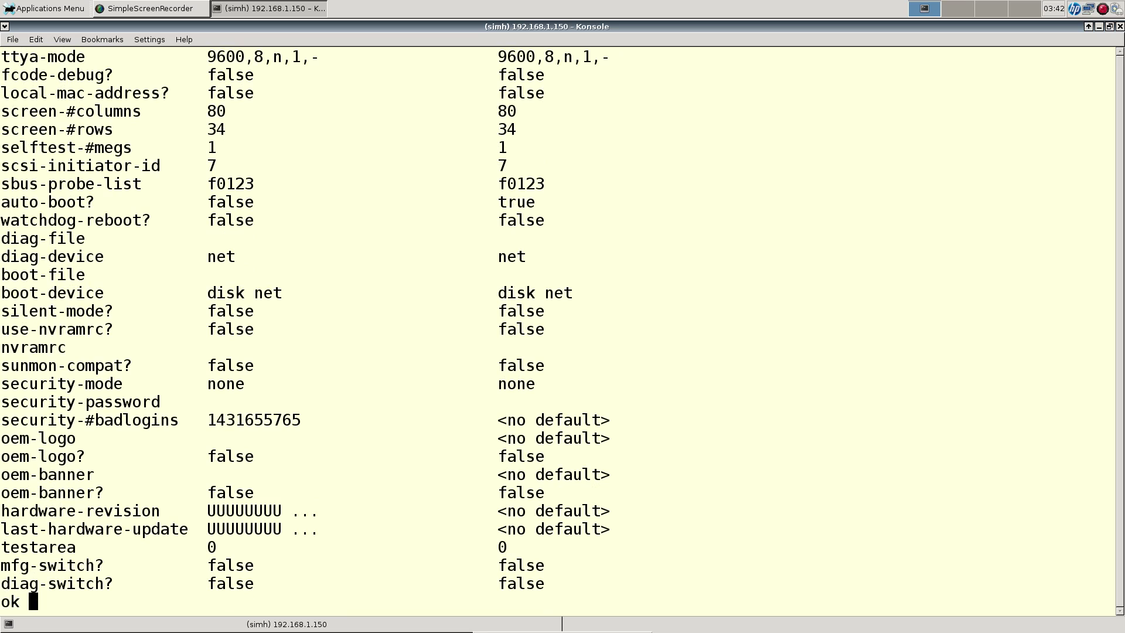
type("reset")
key("Return")
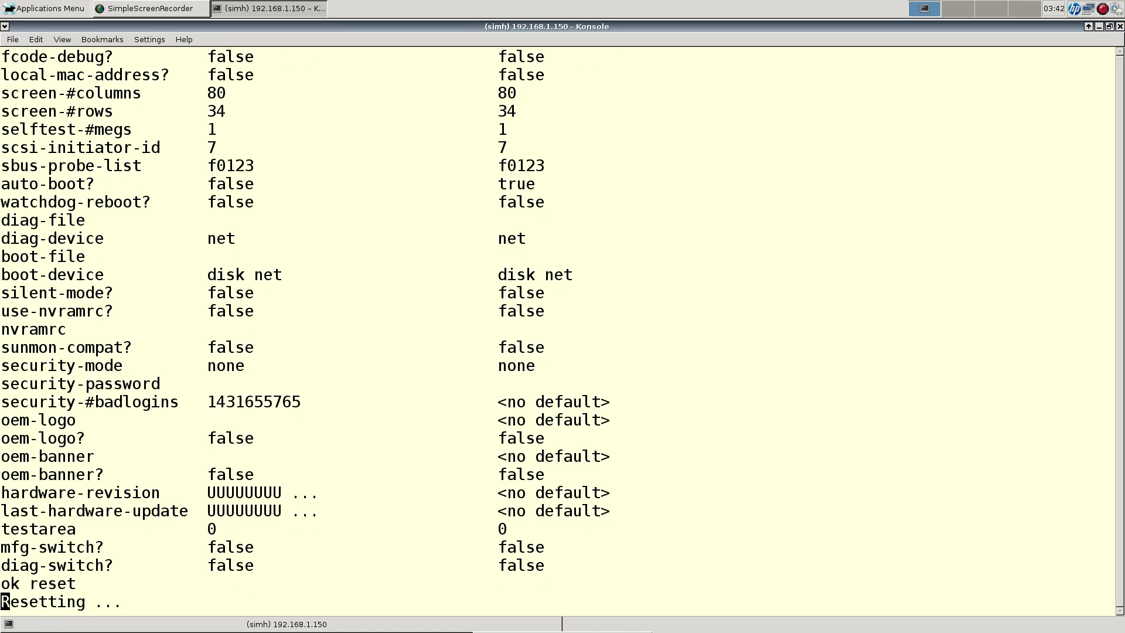